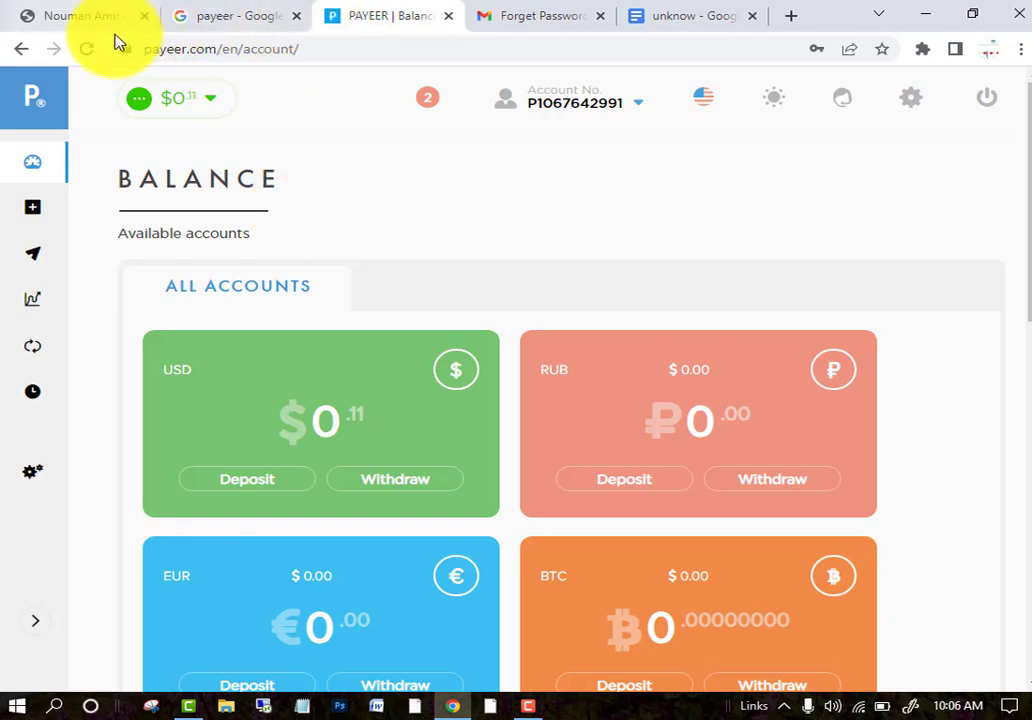
Step: Examine the currency wallets and the account details on the Payeer balance page
left_click(90, 15)
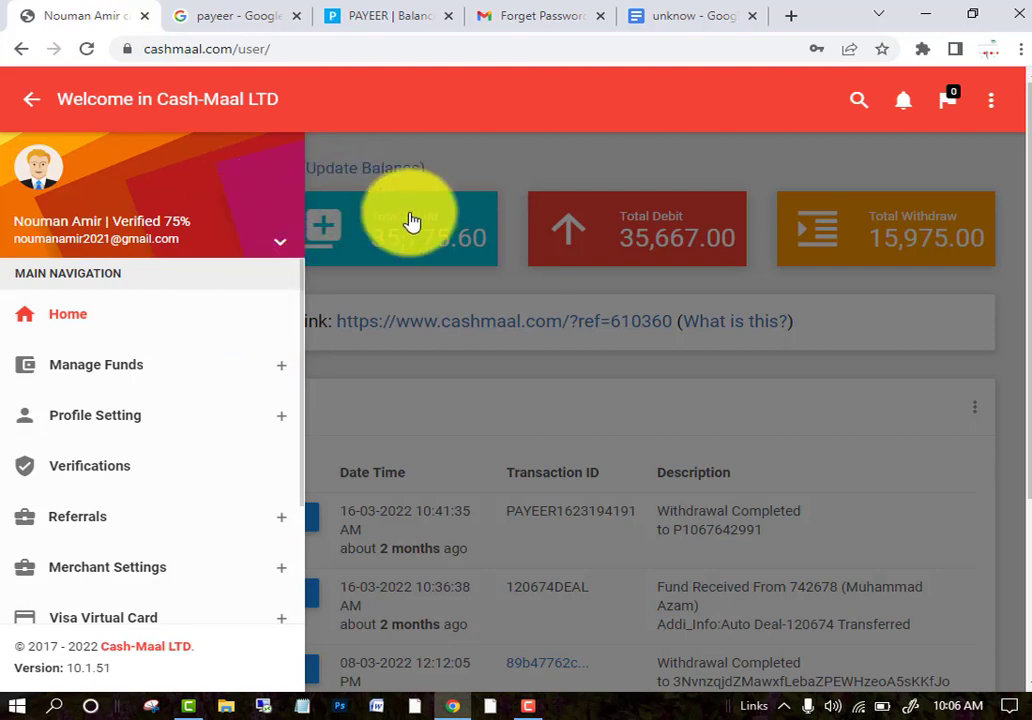
left_click(387, 15)
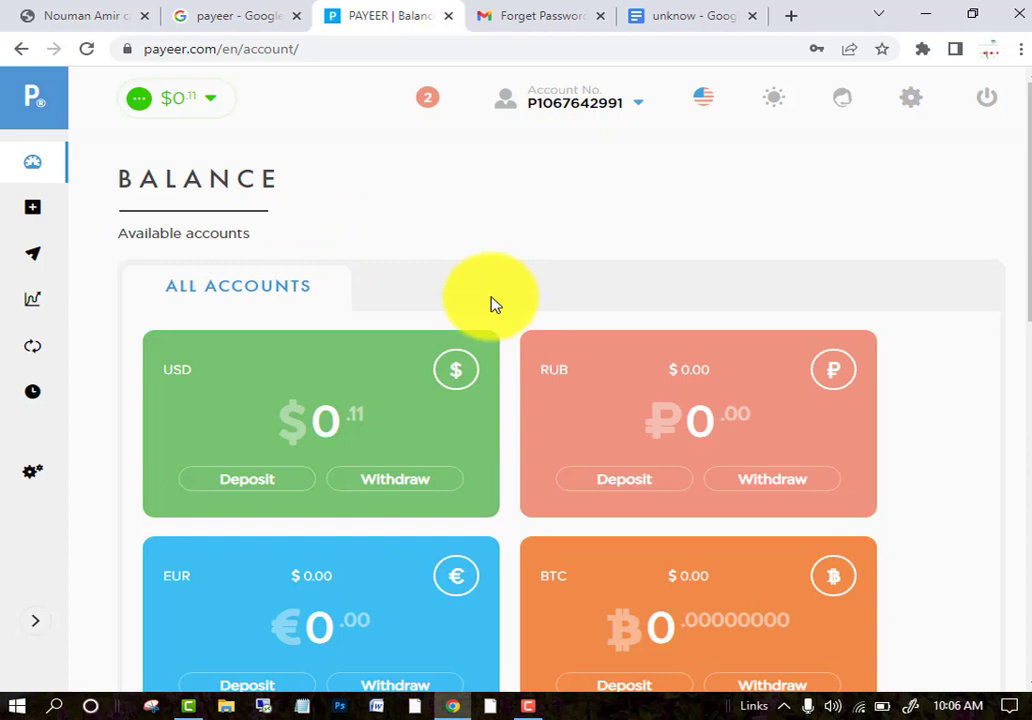
scroll(492, 303, "down", 4)
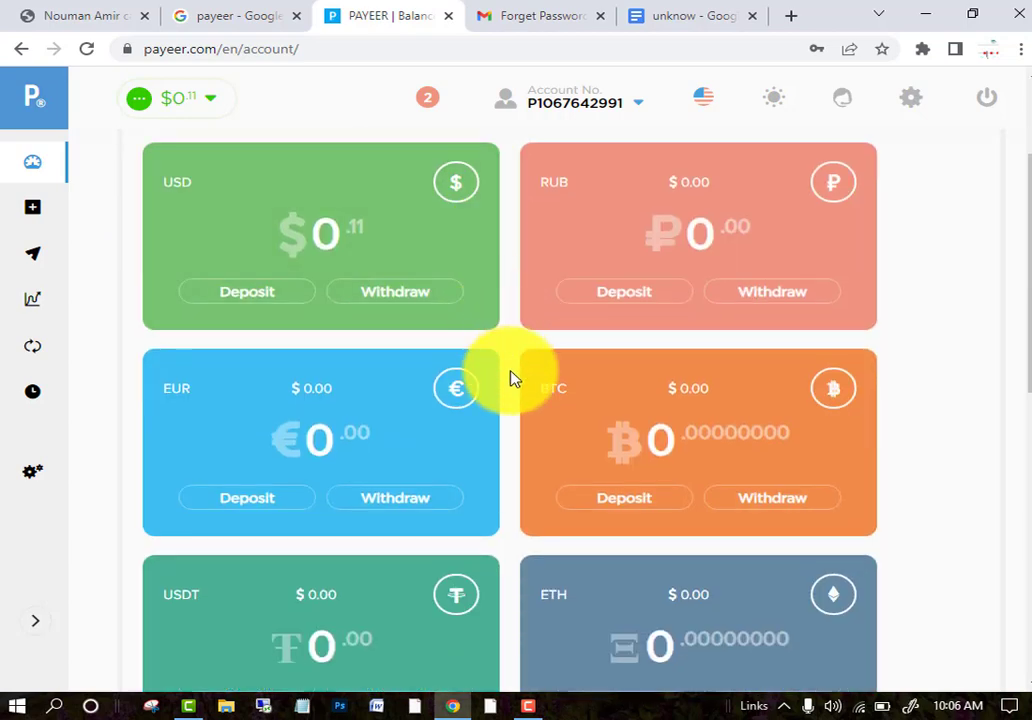
scroll(530, 524, "down", 2)
scroll(518, 544, "up", 5)
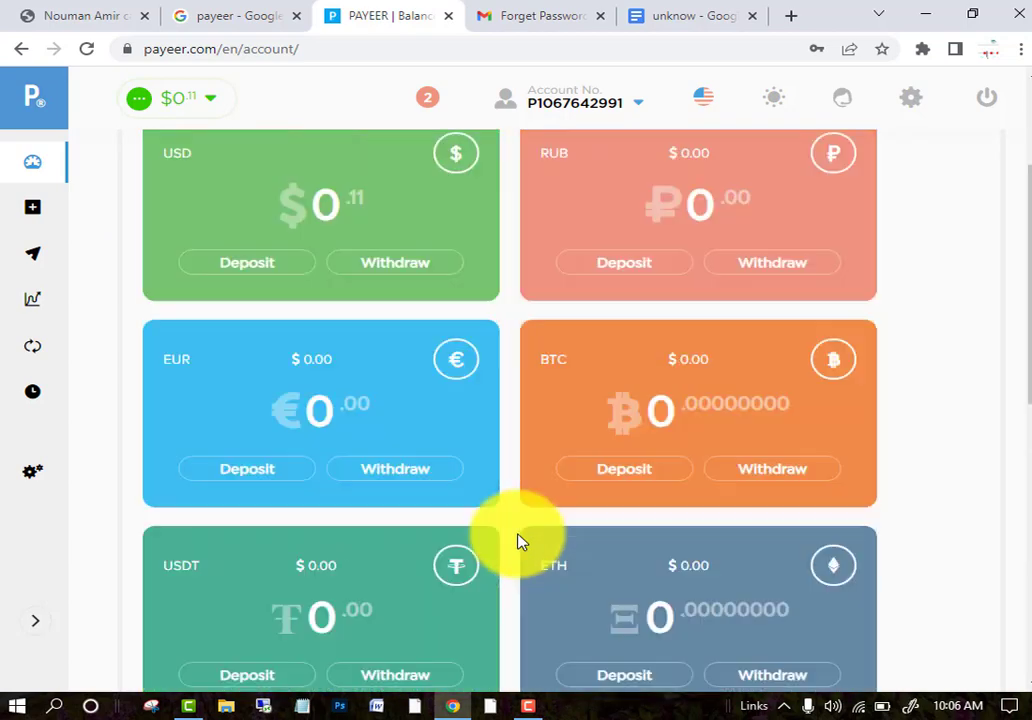
scroll(512, 458, "up", 1)
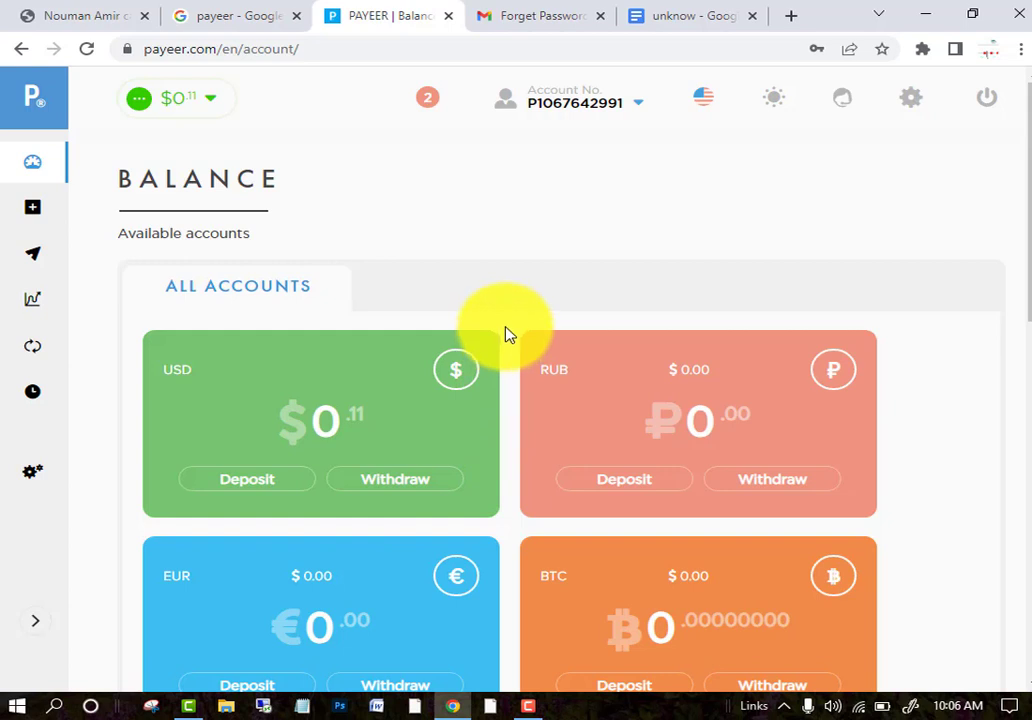
mouse_move(559, 185)
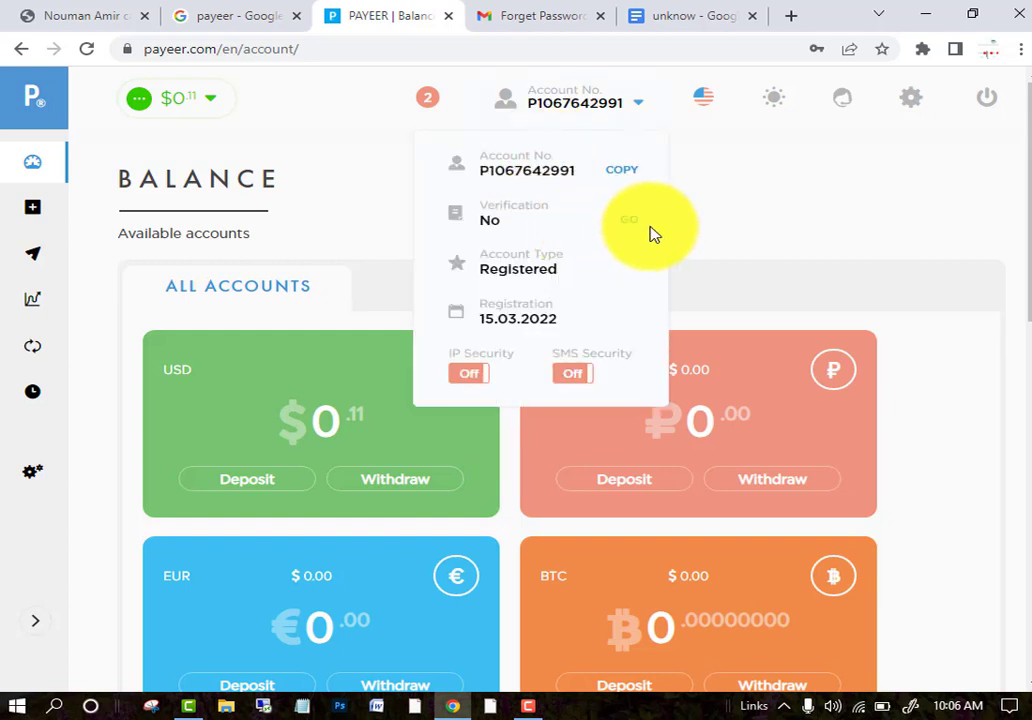
mouse_move(703, 97)
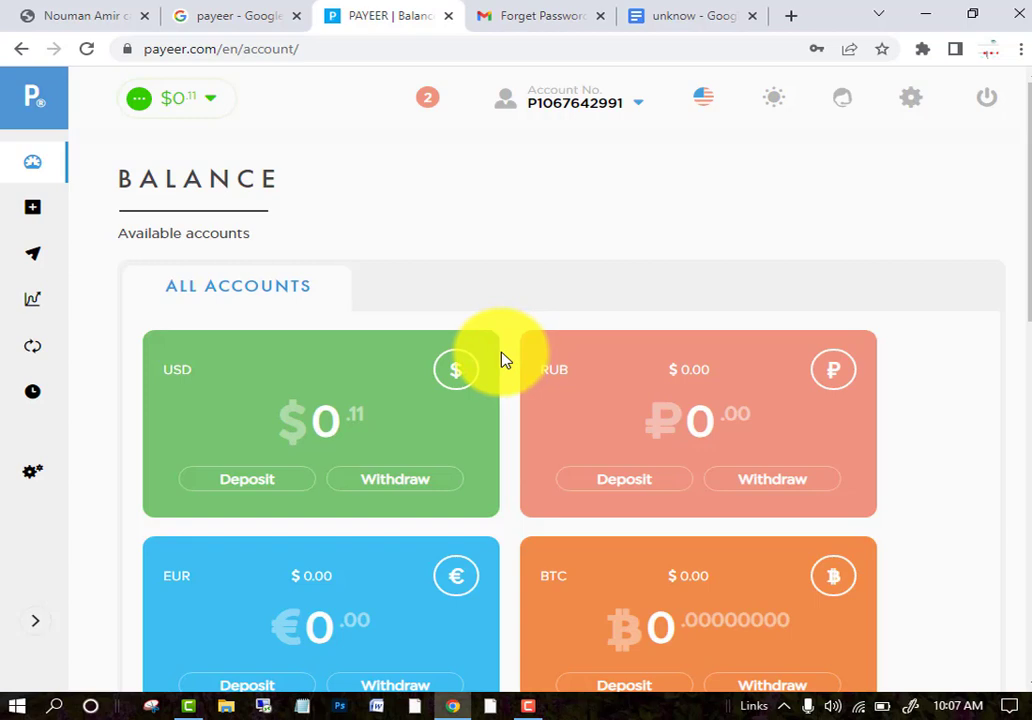
Step: Switch to the Cash-Maal account and open its deposit methods page, dismissing the notification request
left_click(102, 22)
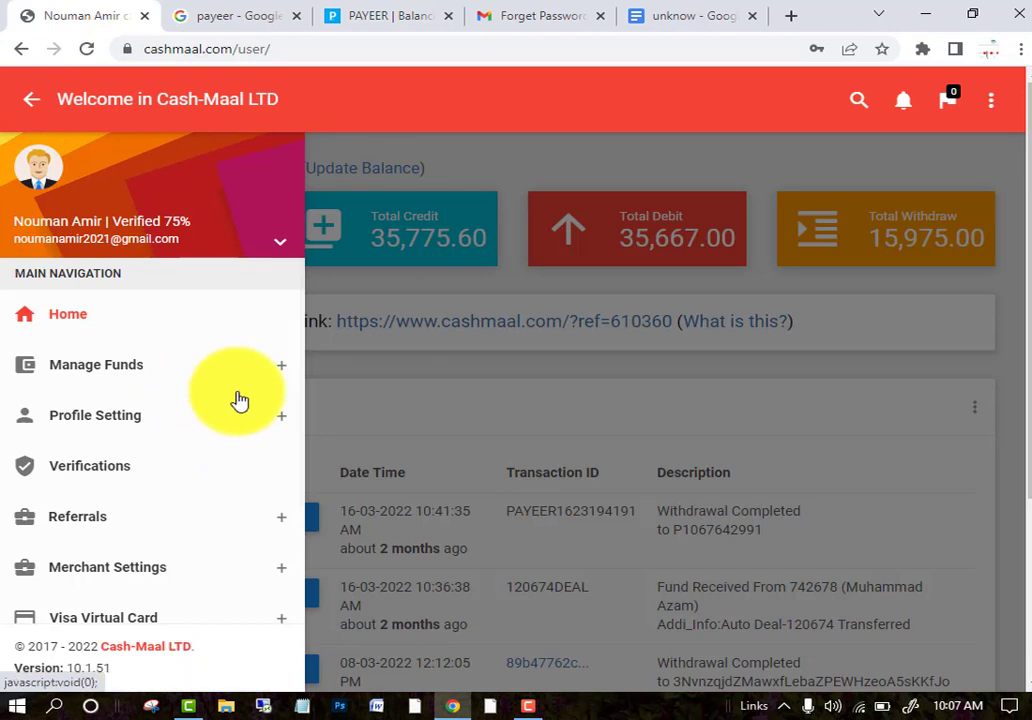
left_click(290, 369)
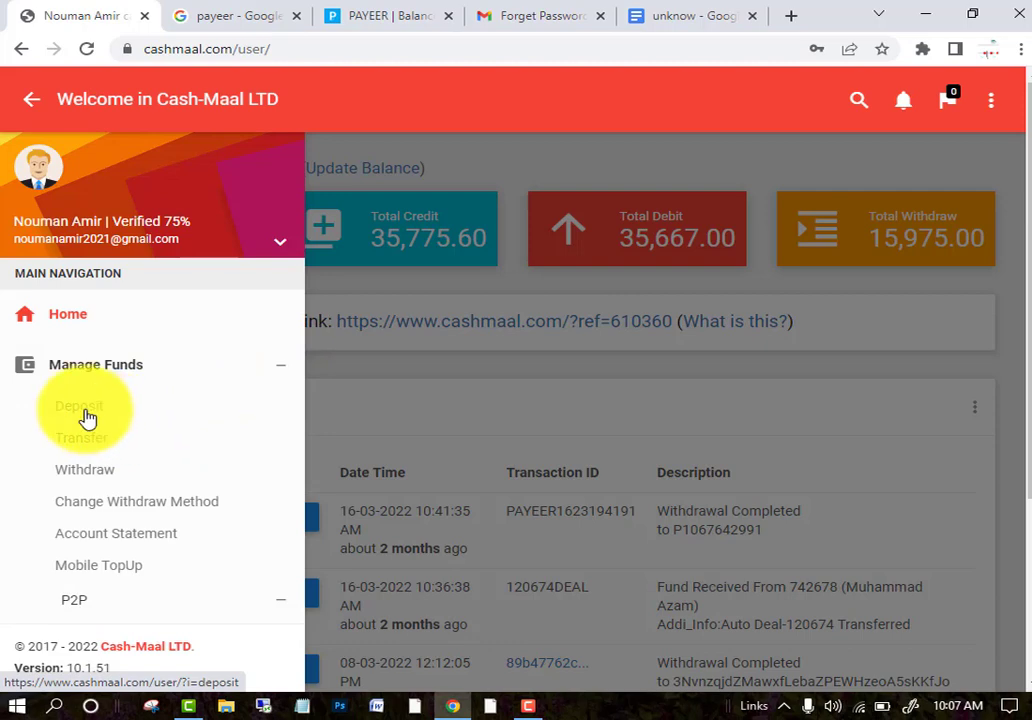
left_click(86, 412)
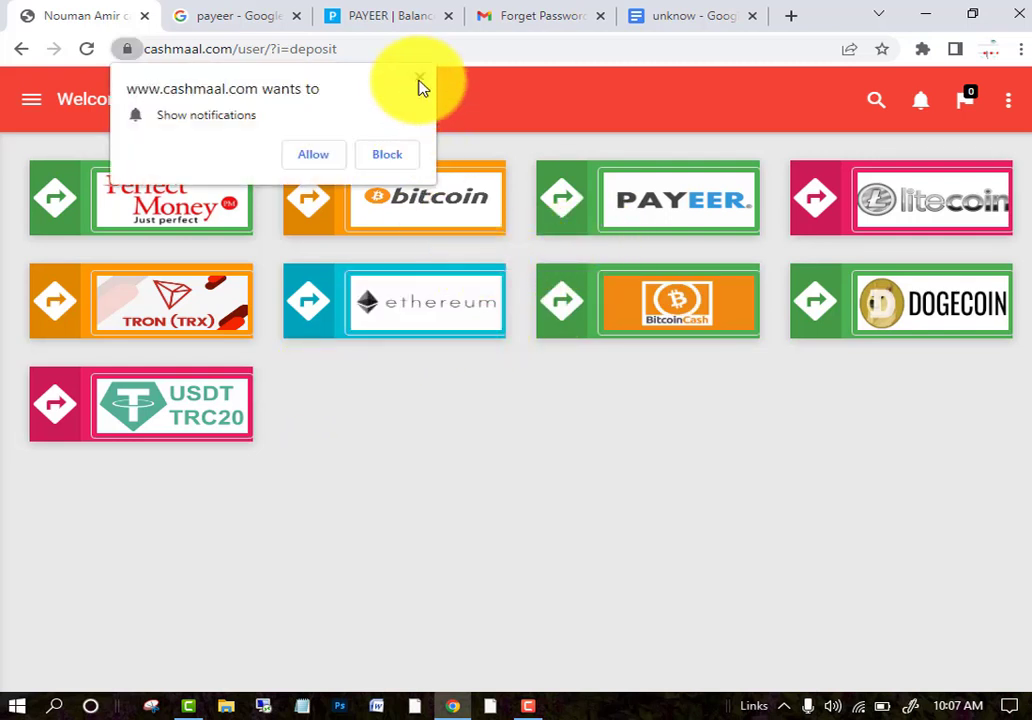
left_click(418, 80)
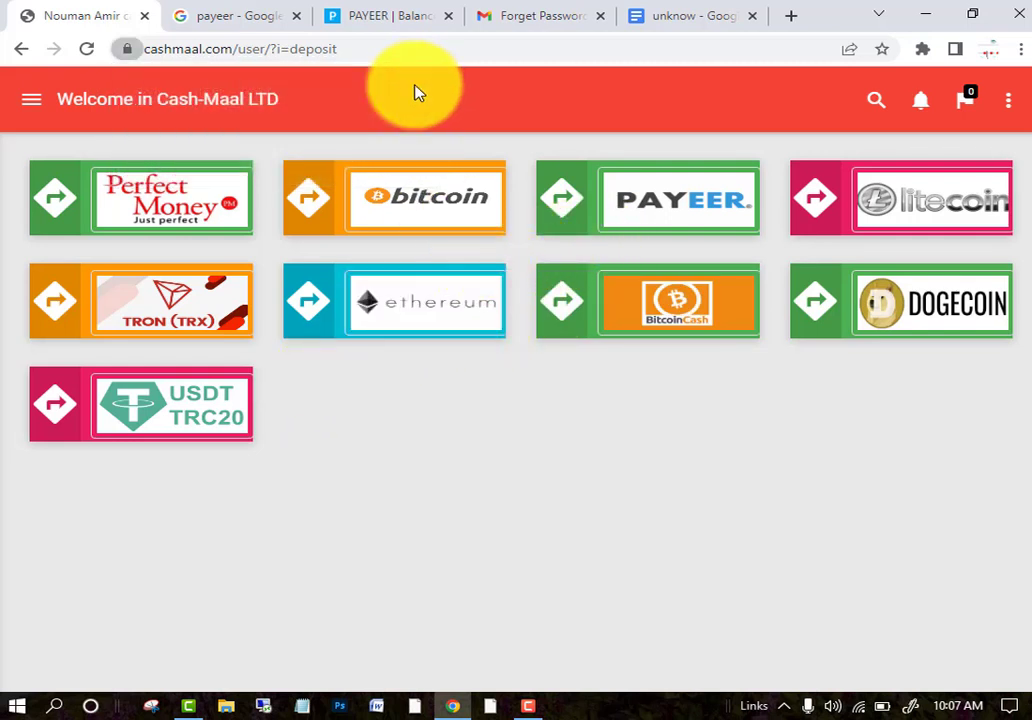
Step: Open the P2P Buy deals list under Manage Funds and dismiss the notification request
left_click(33, 102)
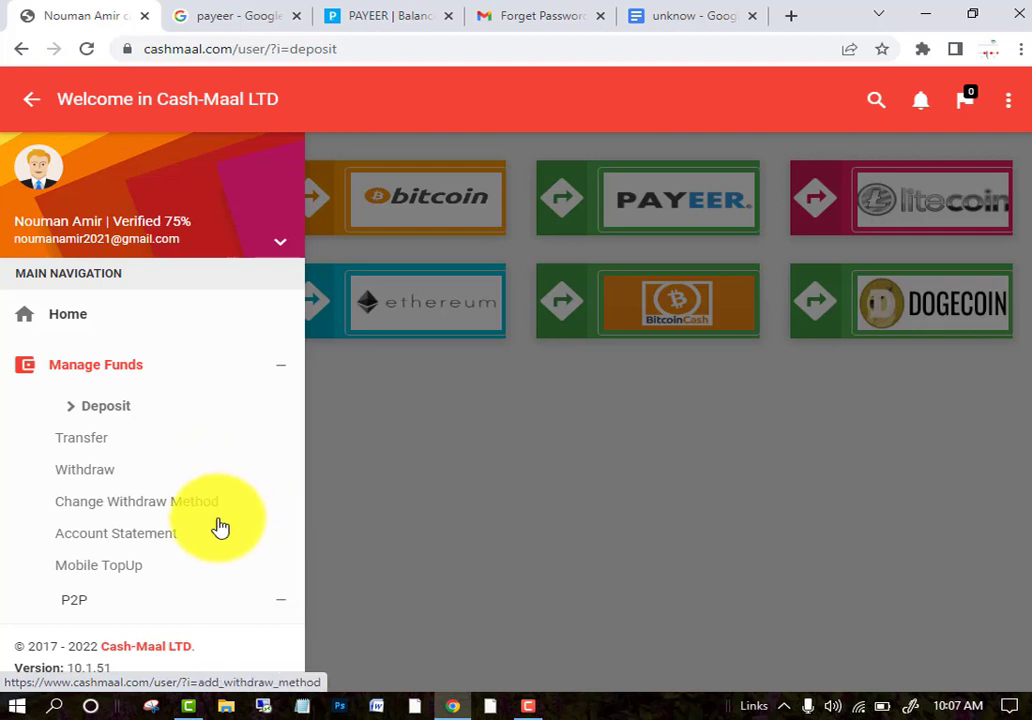
left_click(73, 602)
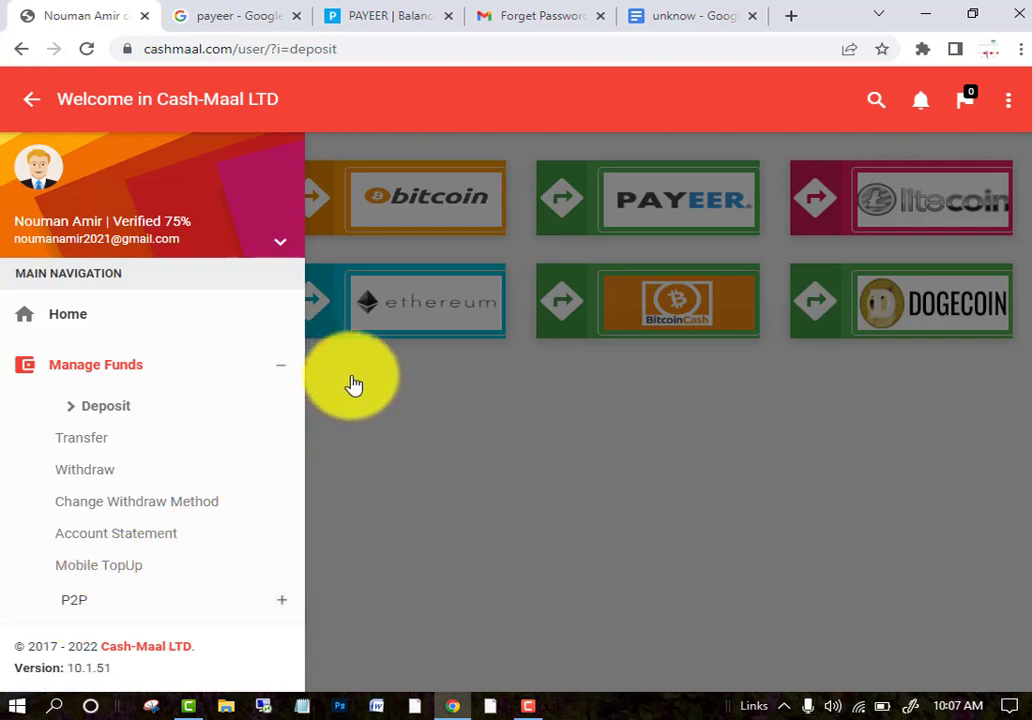
left_click(285, 603)
scroll(258, 560, "down", 2)
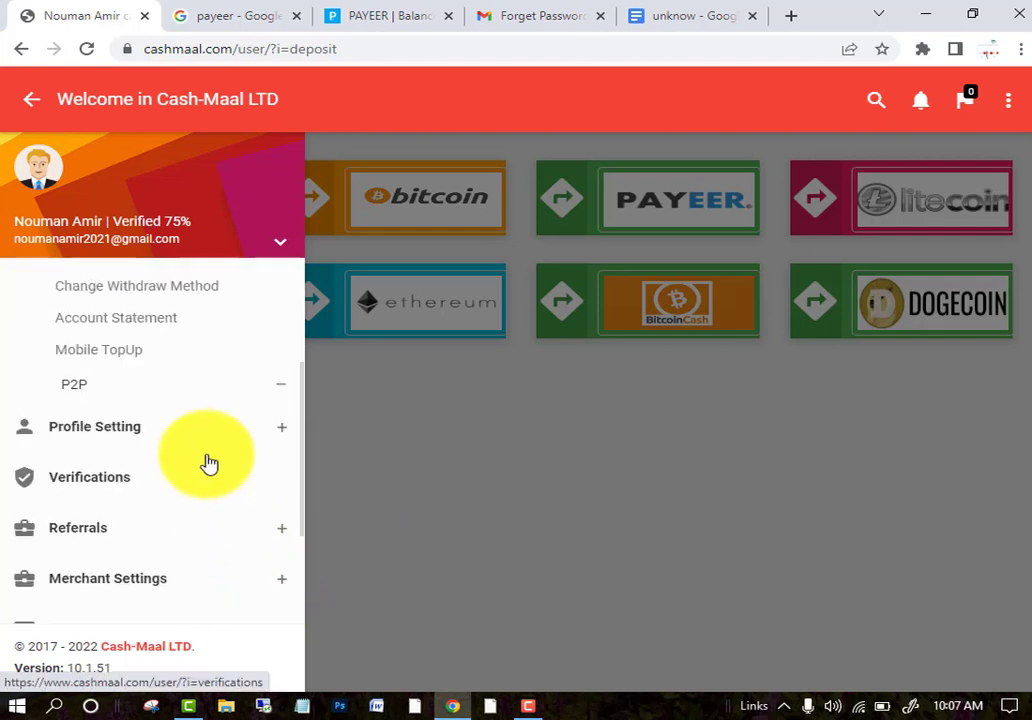
left_click(249, 394)
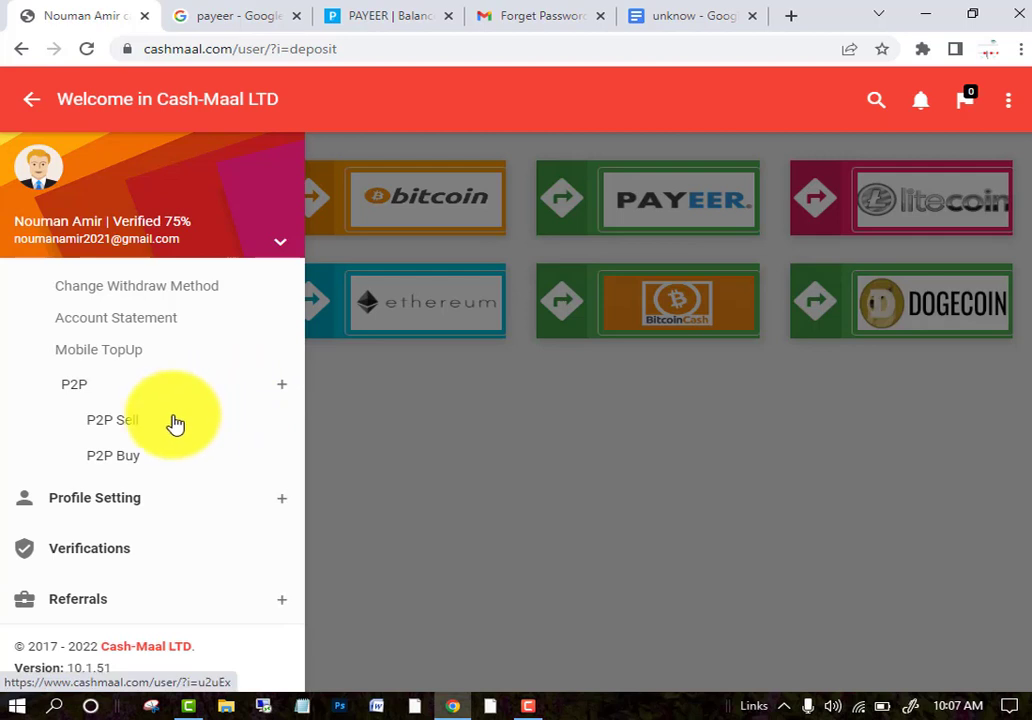
left_click(129, 467)
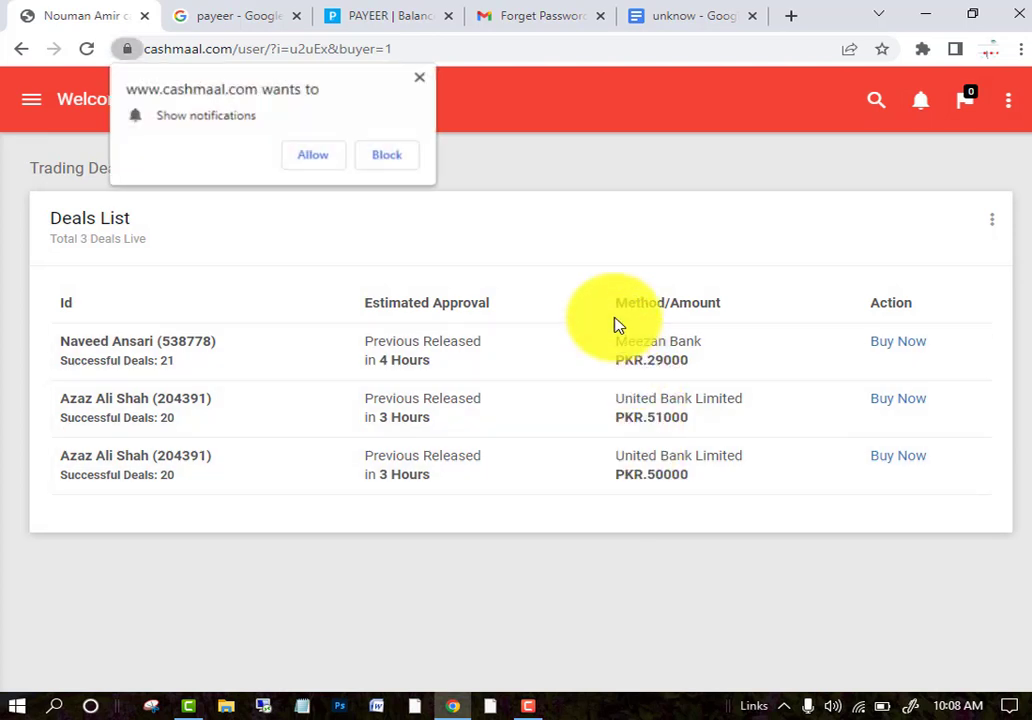
left_click(419, 78)
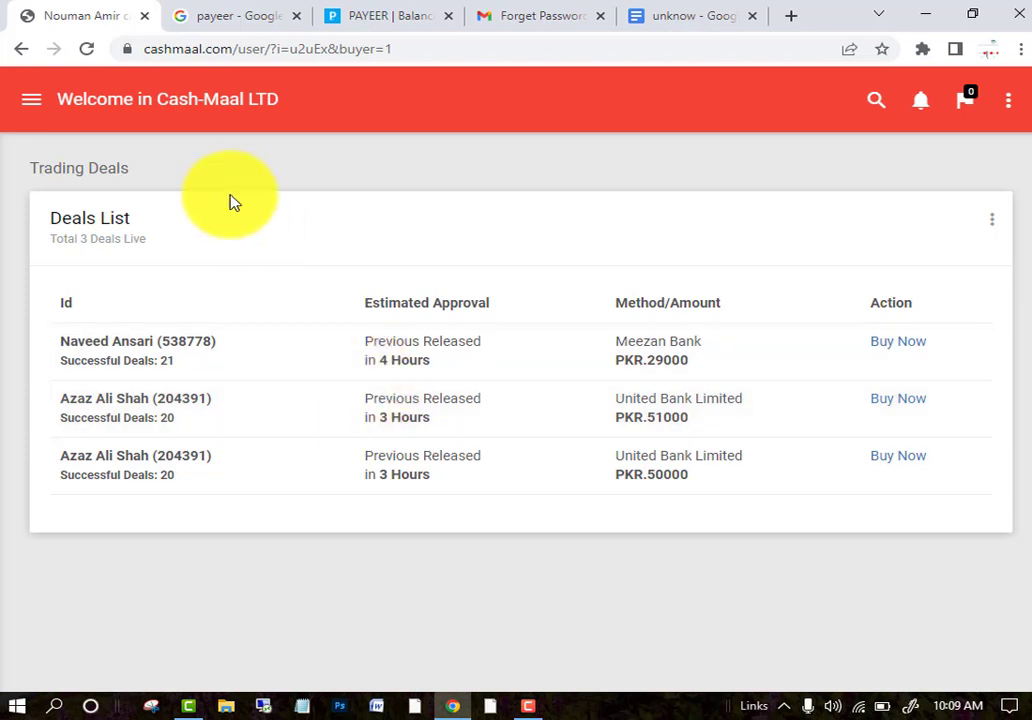
Step: Go to Change Withdraw Method under Manage Funds and open the Payeer account form
left_click(44, 99)
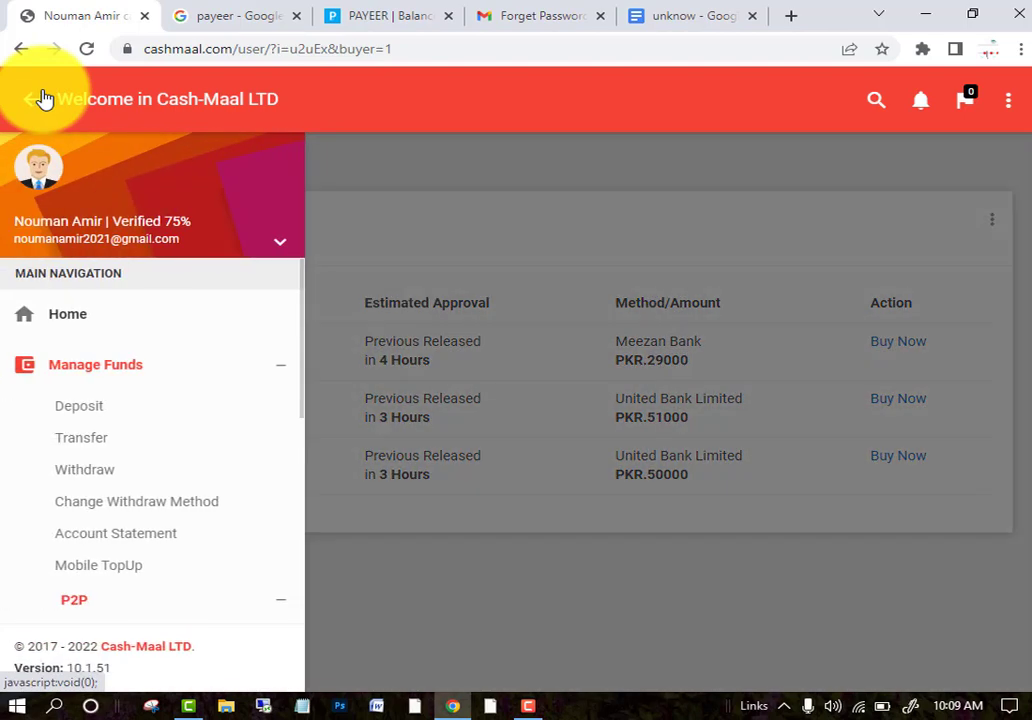
left_click(260, 617)
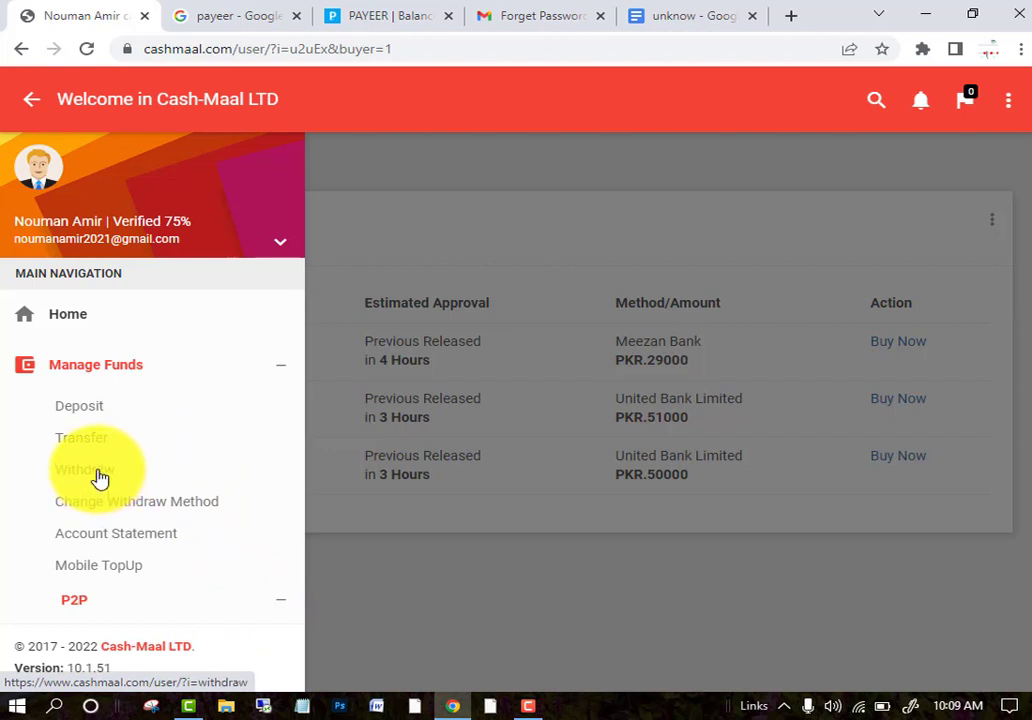
left_click(184, 503)
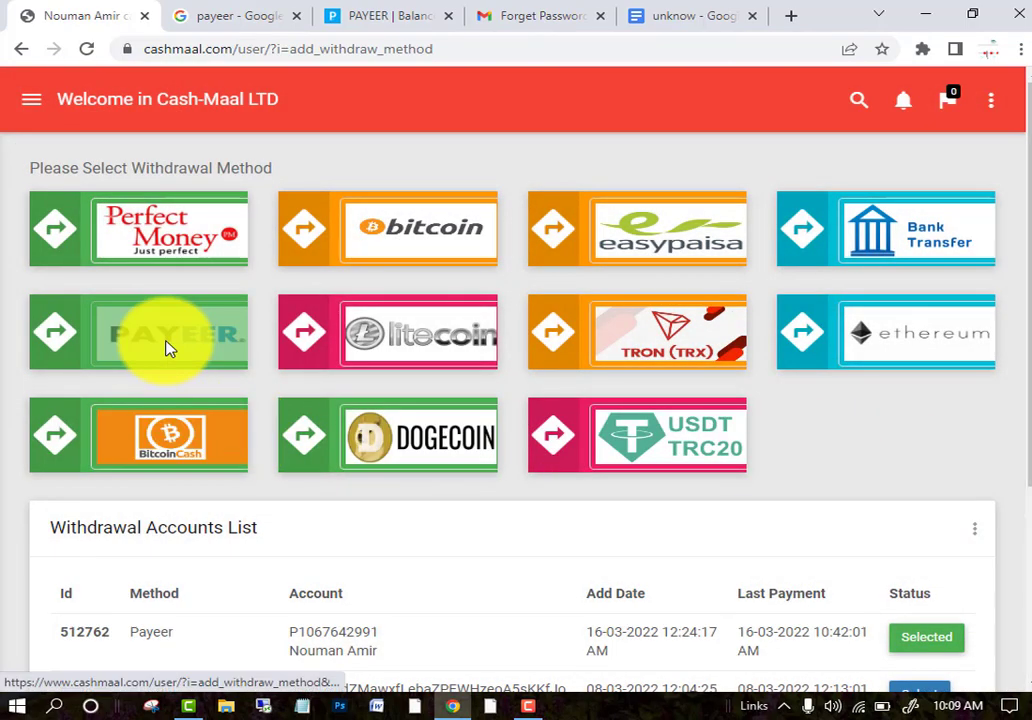
left_click(167, 347)
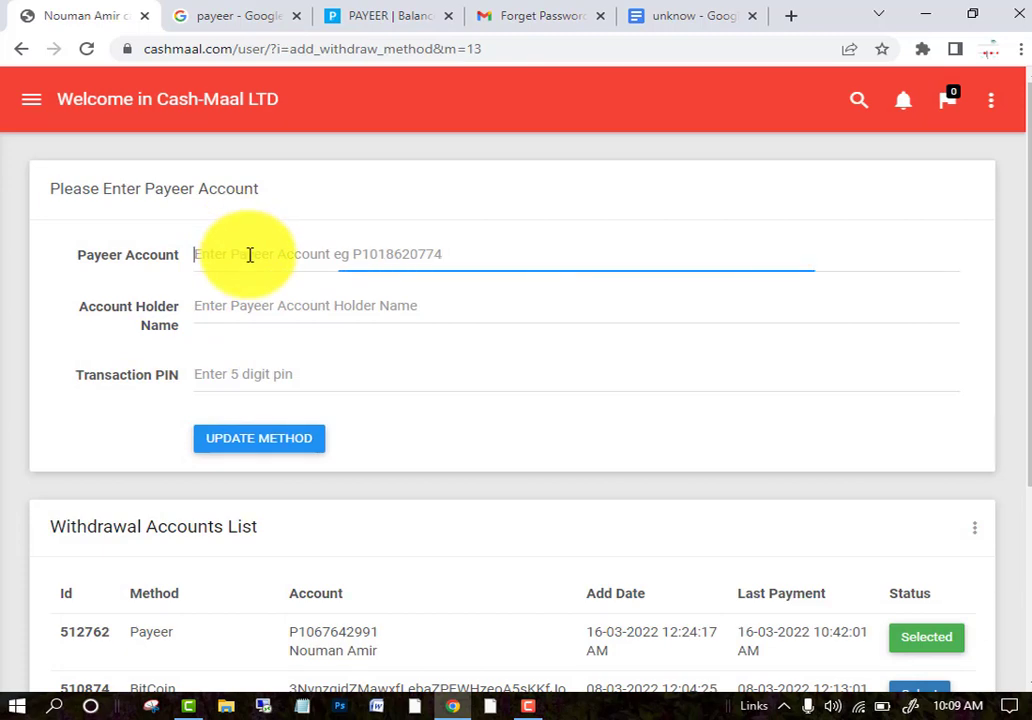
Step: Look up the account number on the Payeer site and return to the Cash-Maal Payeer account form
left_click(371, 22)
mouse_move(564, 131)
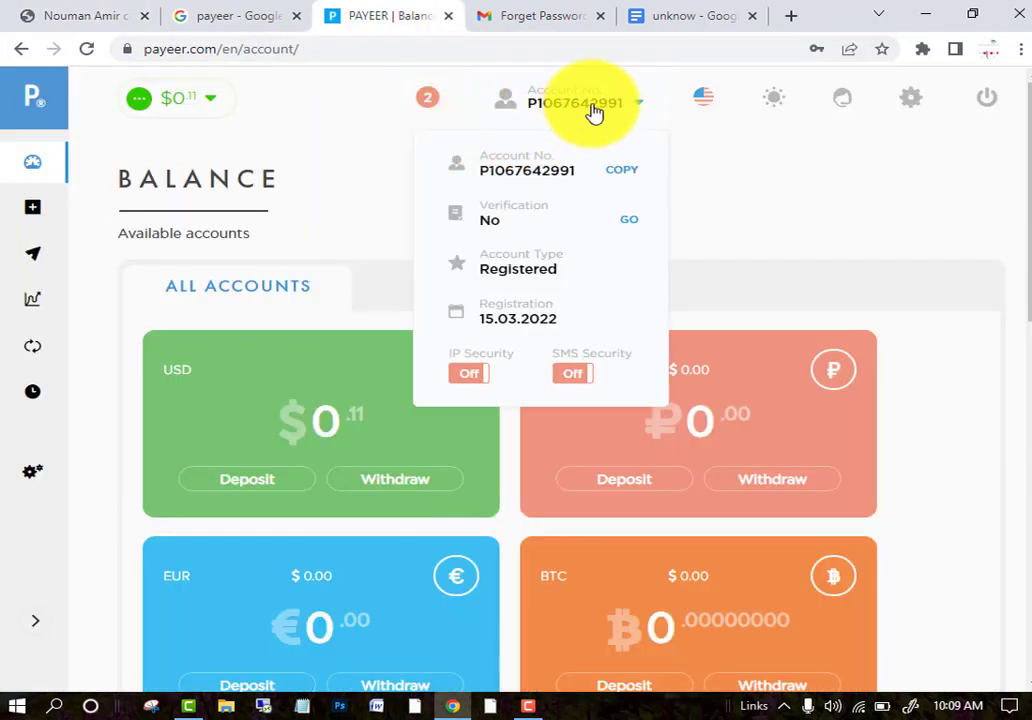
left_click(97, 24)
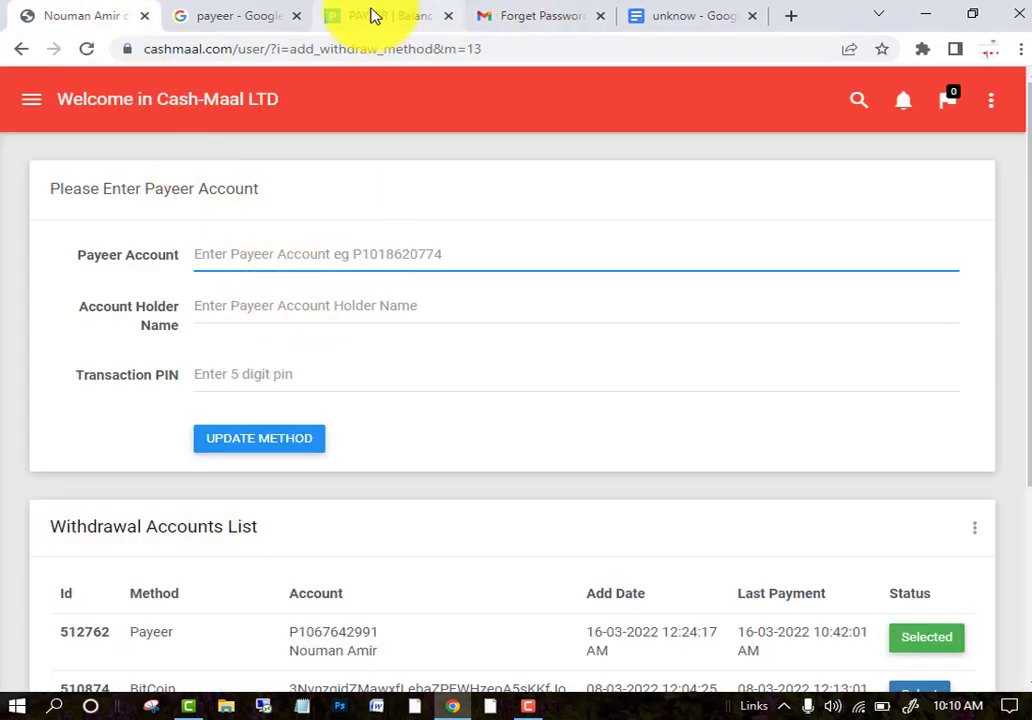
left_click(373, 17)
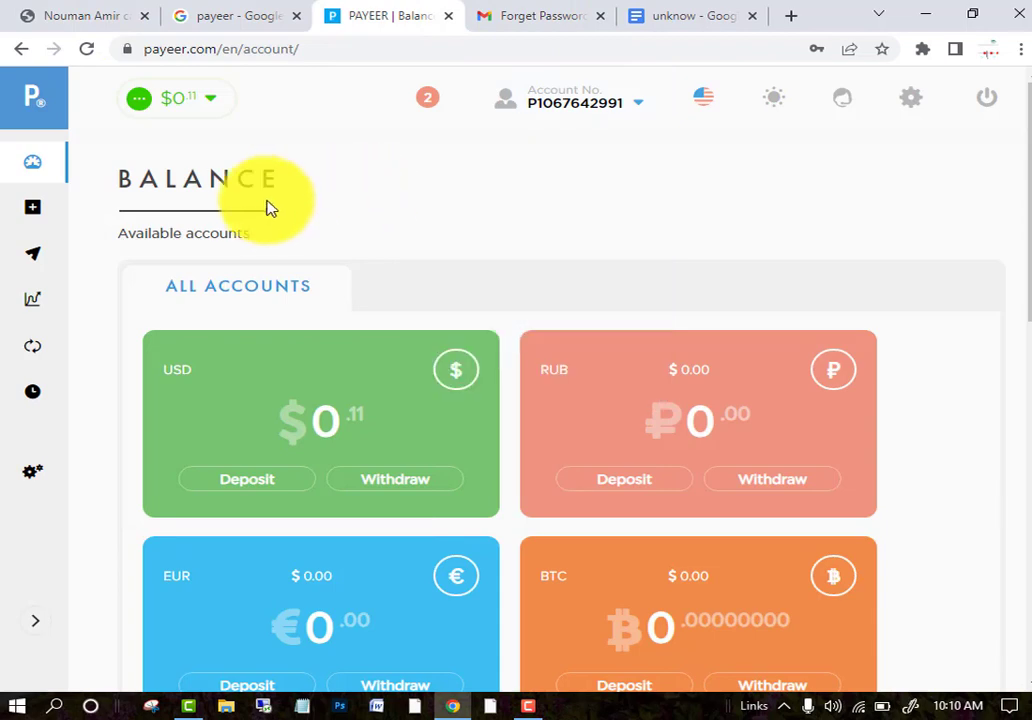
left_click(50, 10)
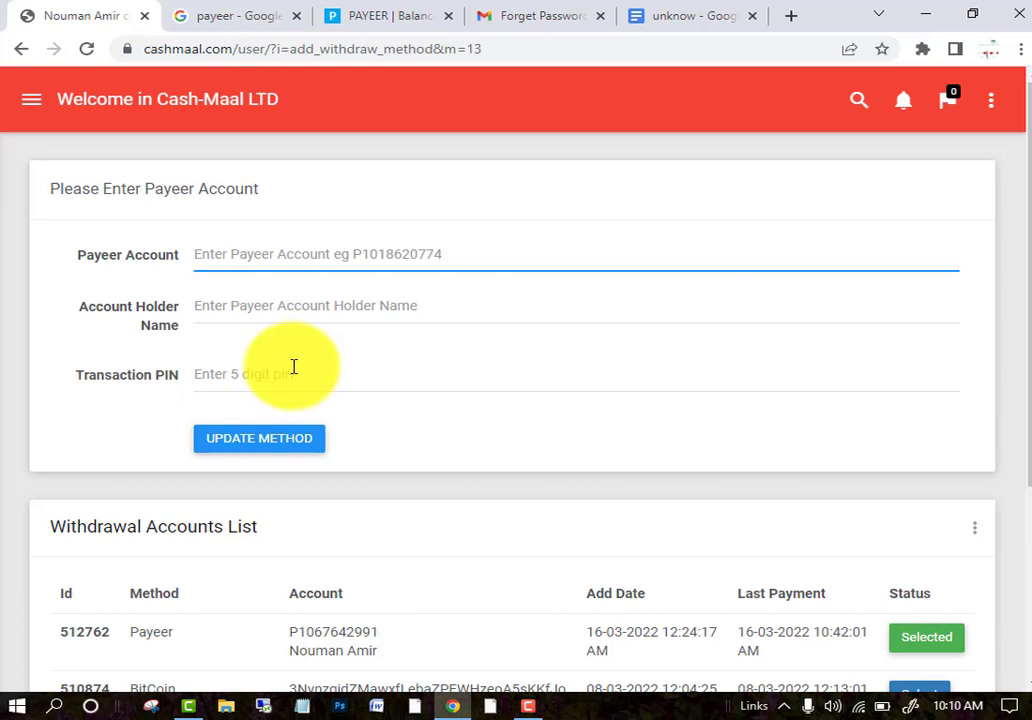
Step: View the instant fund transfer form, and open the withdrawal request form at its amount entry
left_click(44, 94)
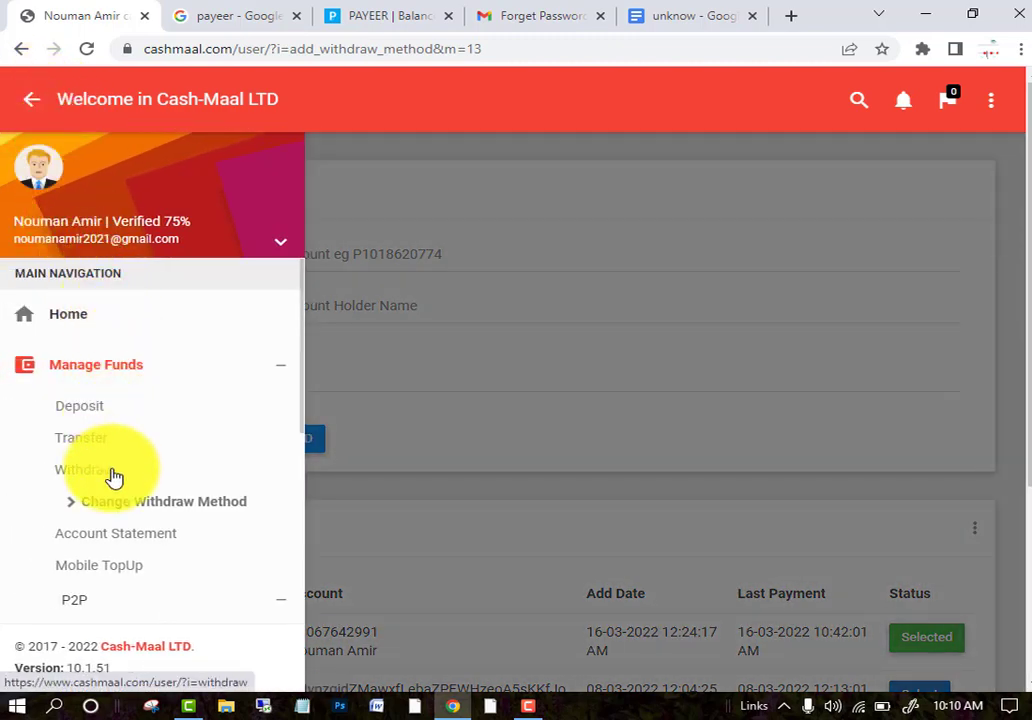
left_click(104, 446)
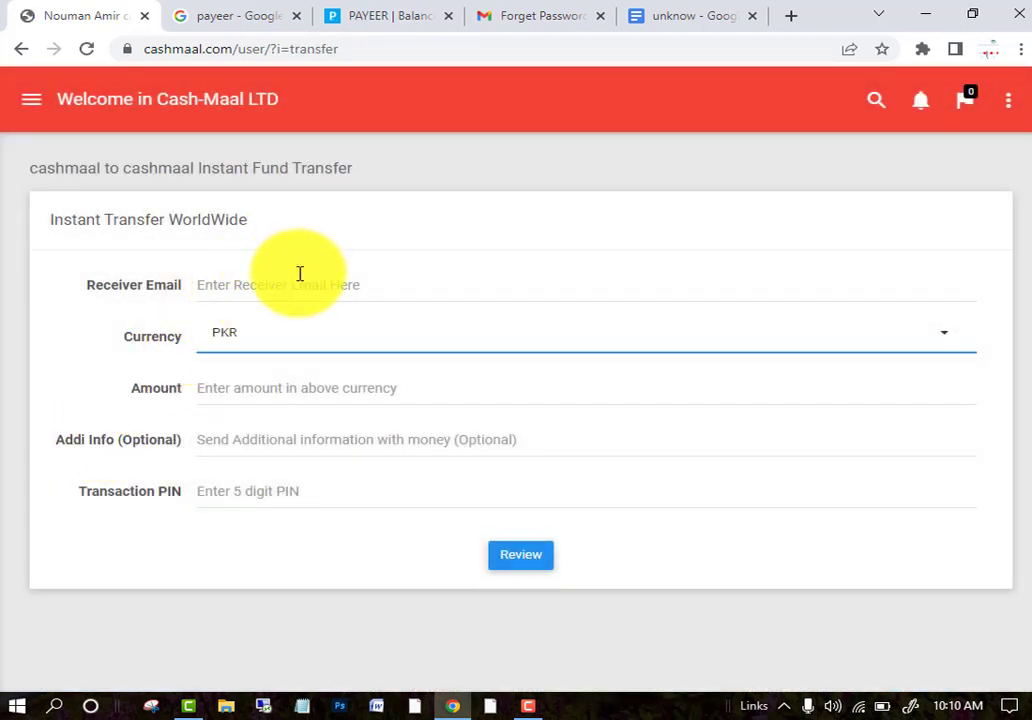
left_click(33, 98)
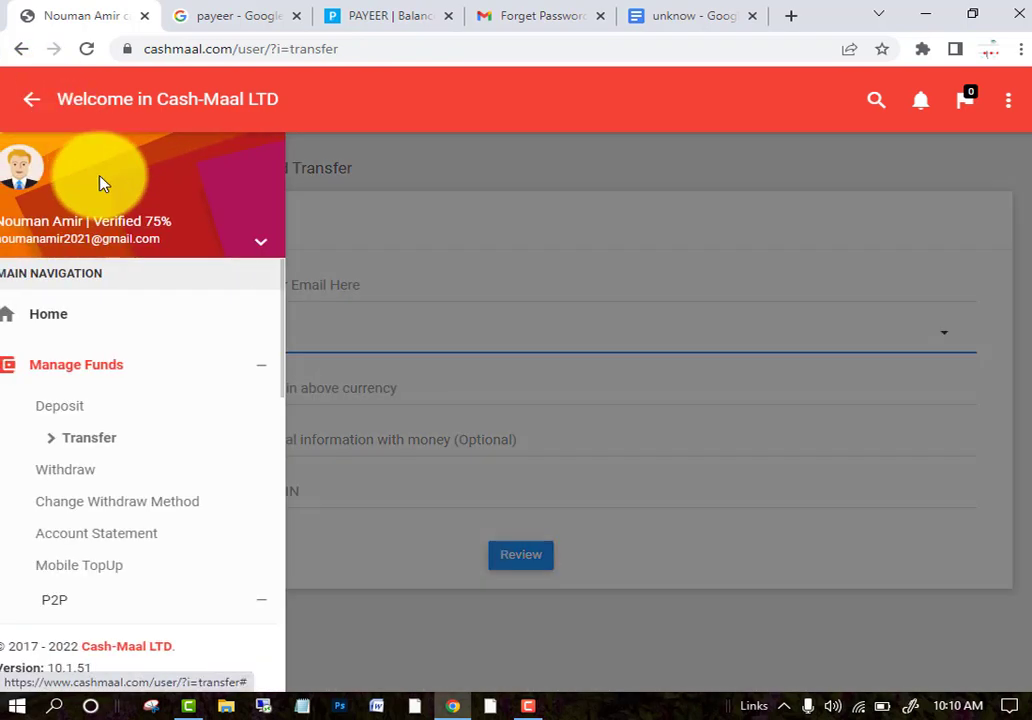
left_click(106, 474)
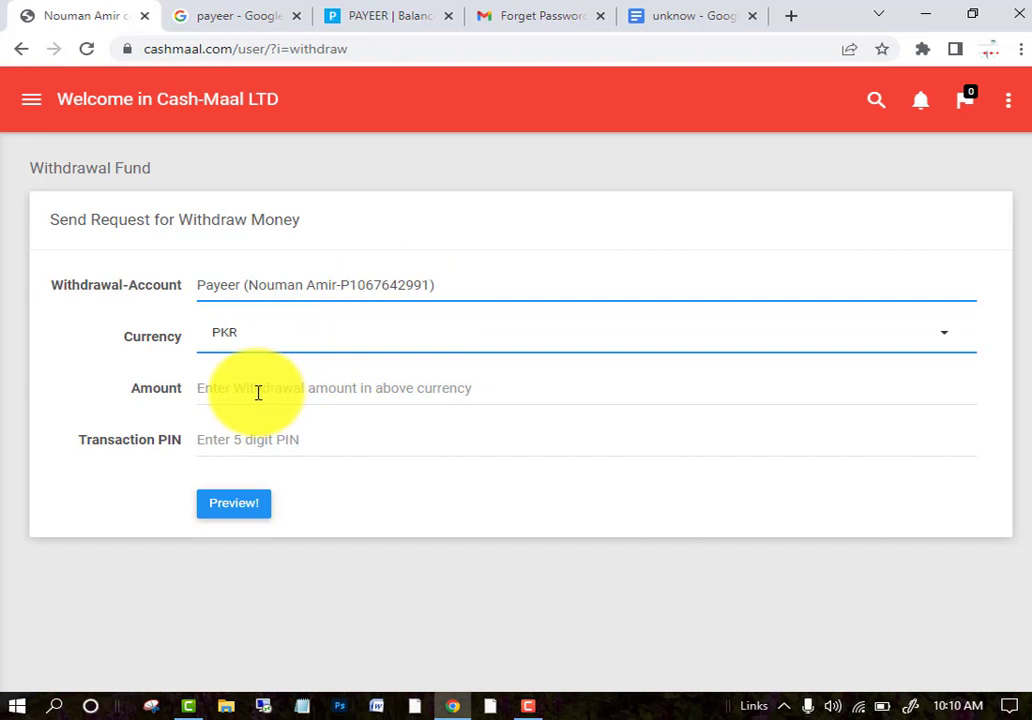
left_click(297, 388)
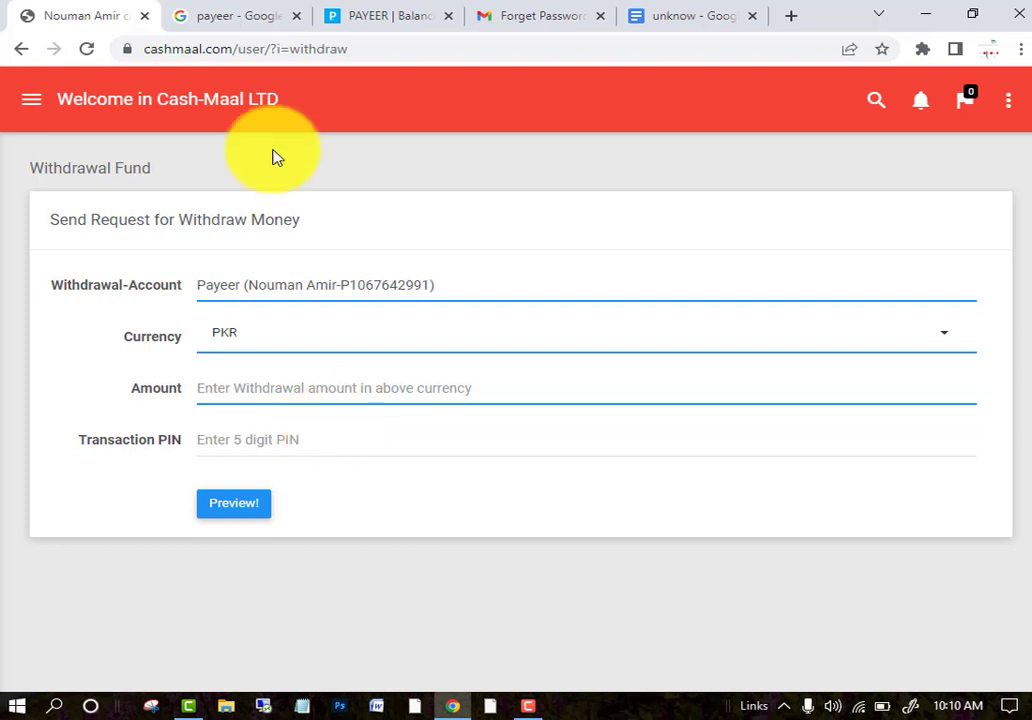
Step: Check the Payeer balance page and return to the Cash-Maal home page with its recent transactions
left_click(362, 15)
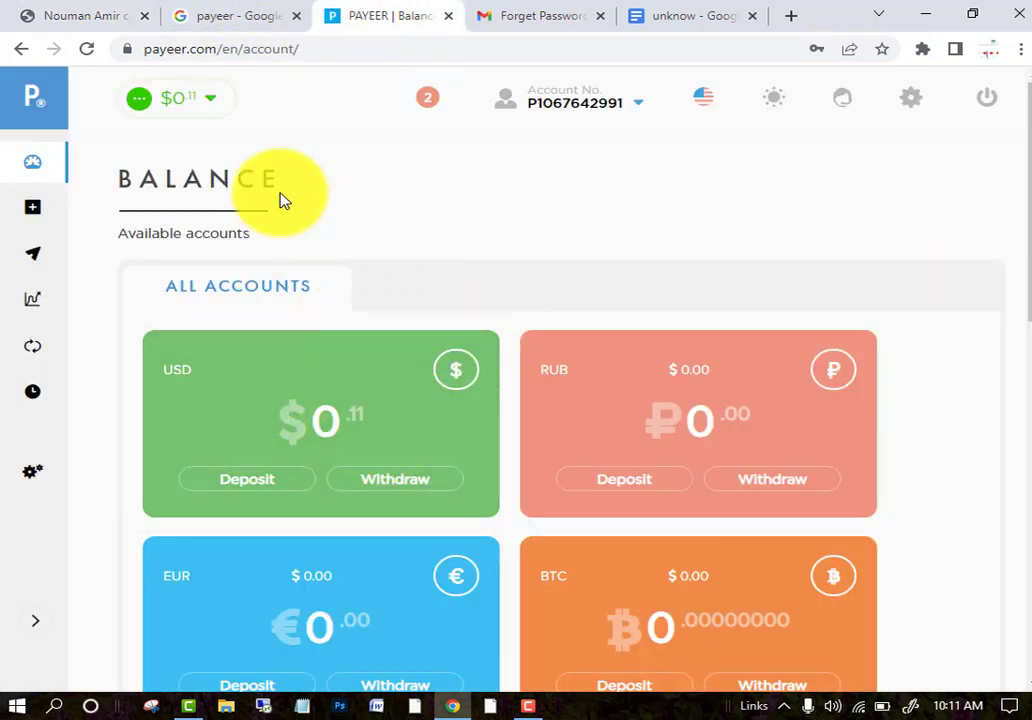
left_click(48, 8)
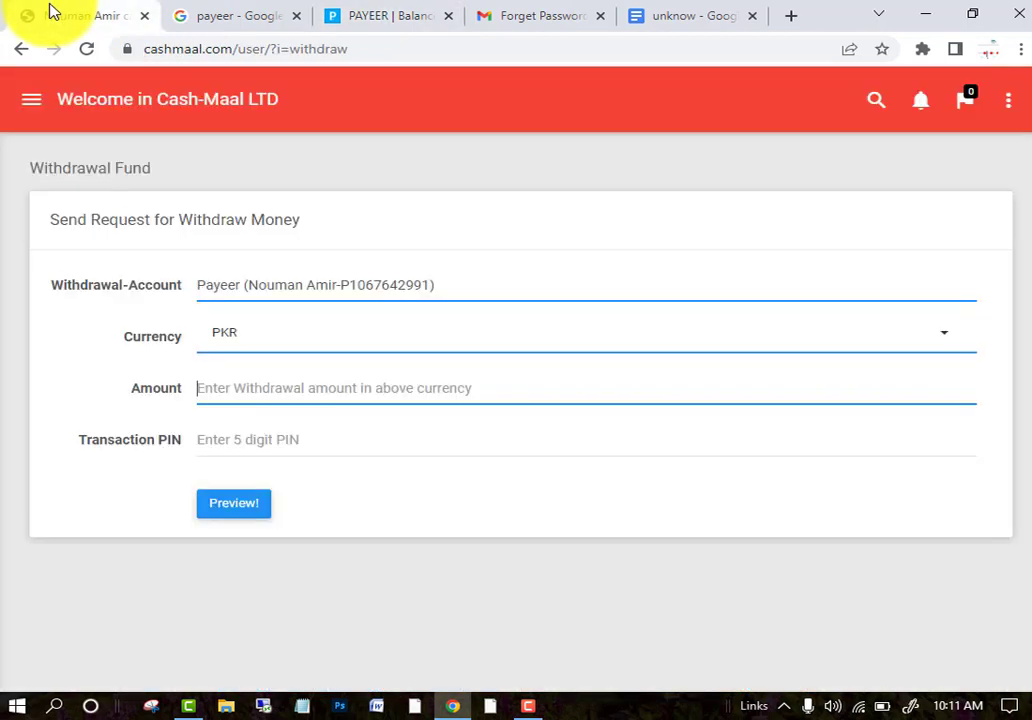
left_click(31, 101)
left_click(102, 318)
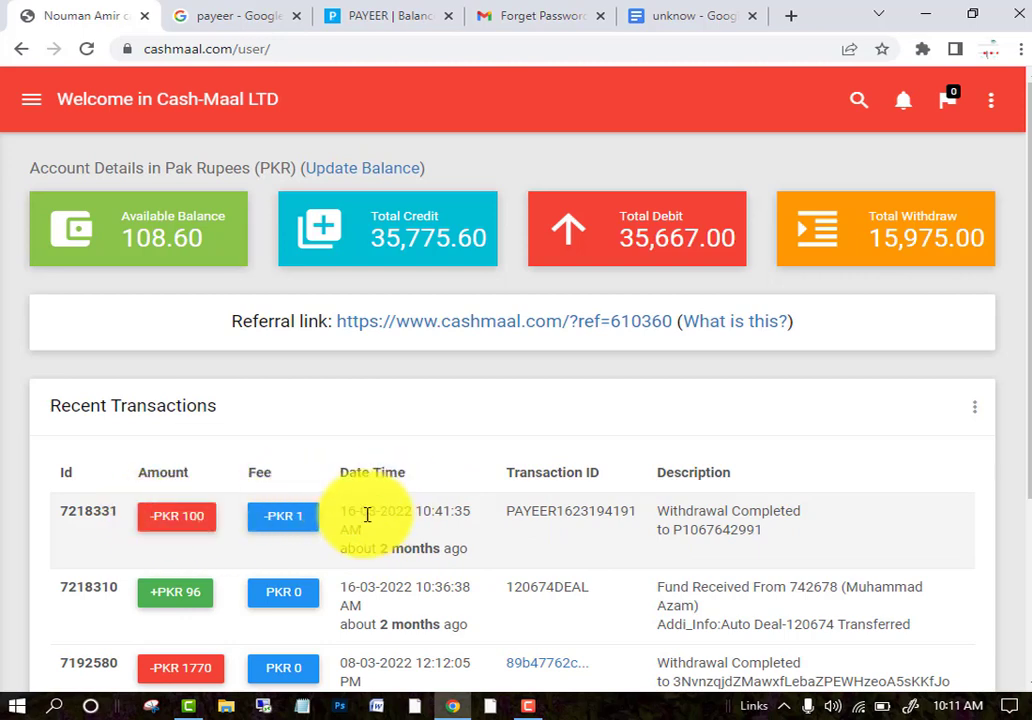
Step: Switch to Payeer and examine all currency wallets on the balance page, from USD down to DOGE and TRX
left_click(372, 16)
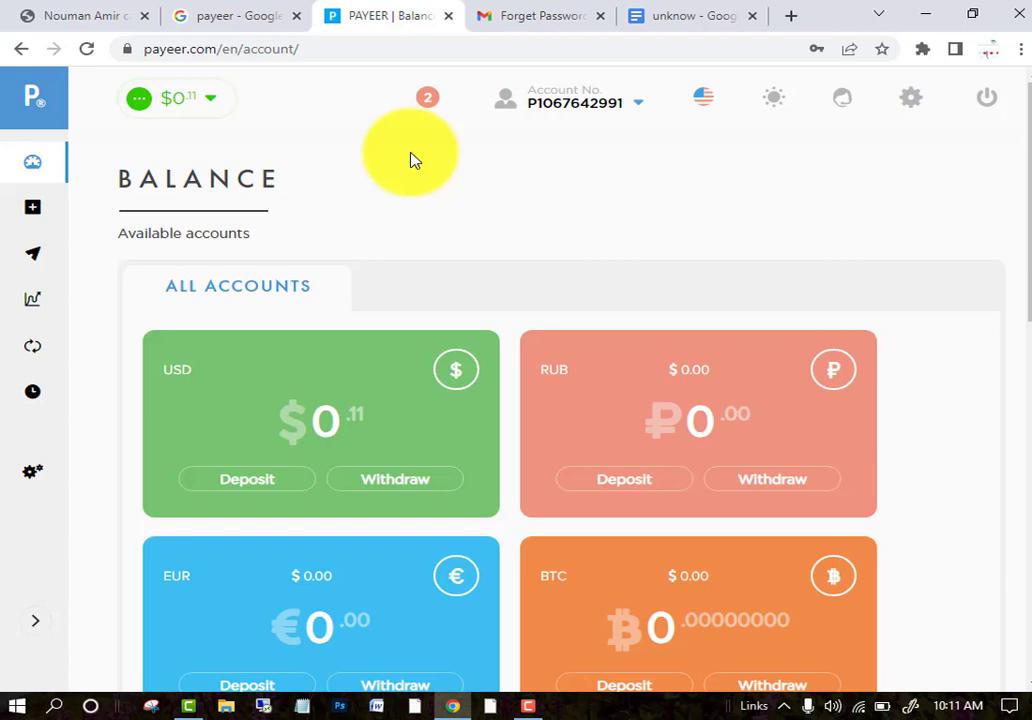
scroll(495, 322, "down", 5)
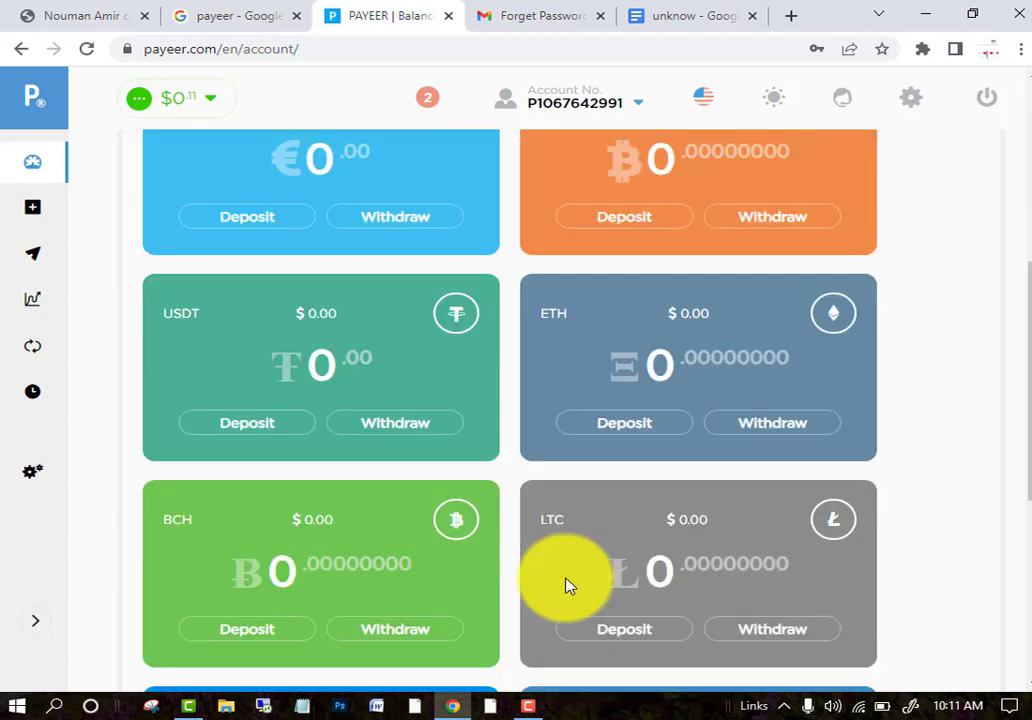
scroll(613, 472, "down", 1)
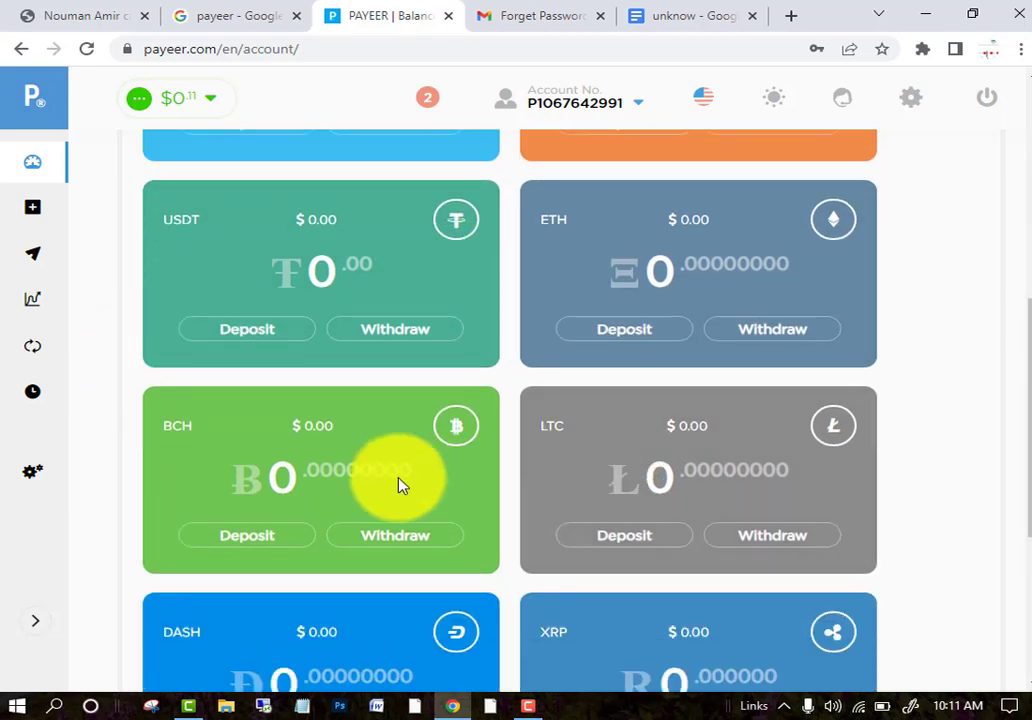
scroll(240, 490, "down", 2)
scroll(450, 490, "down", 2)
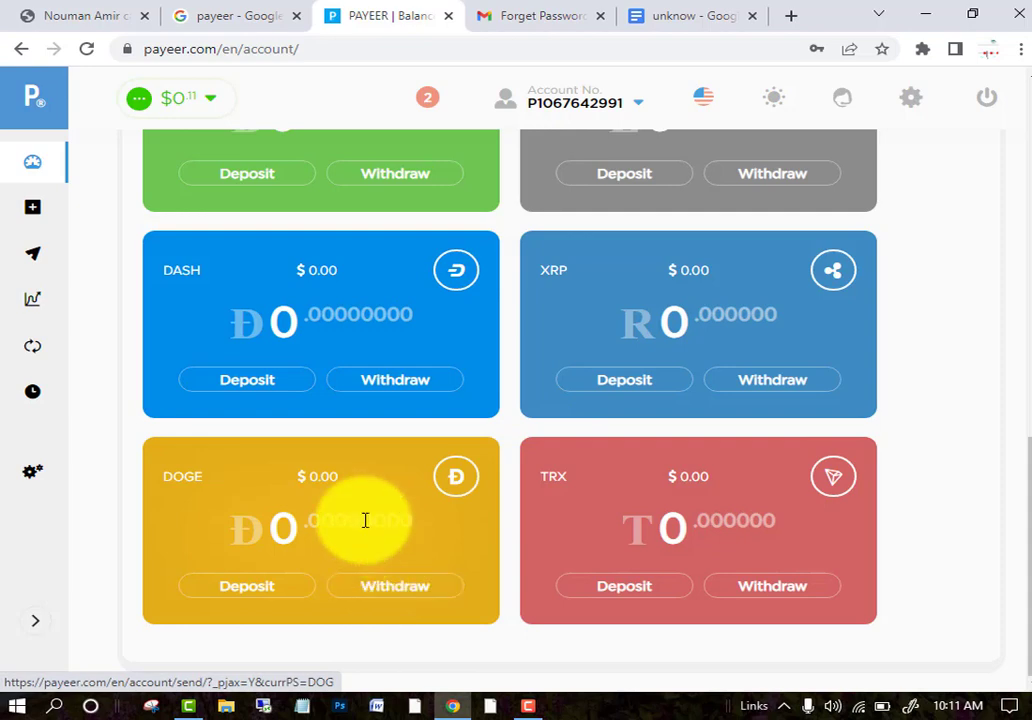
scroll(370, 480, "up", 2)
scroll(430, 418, "up", 3)
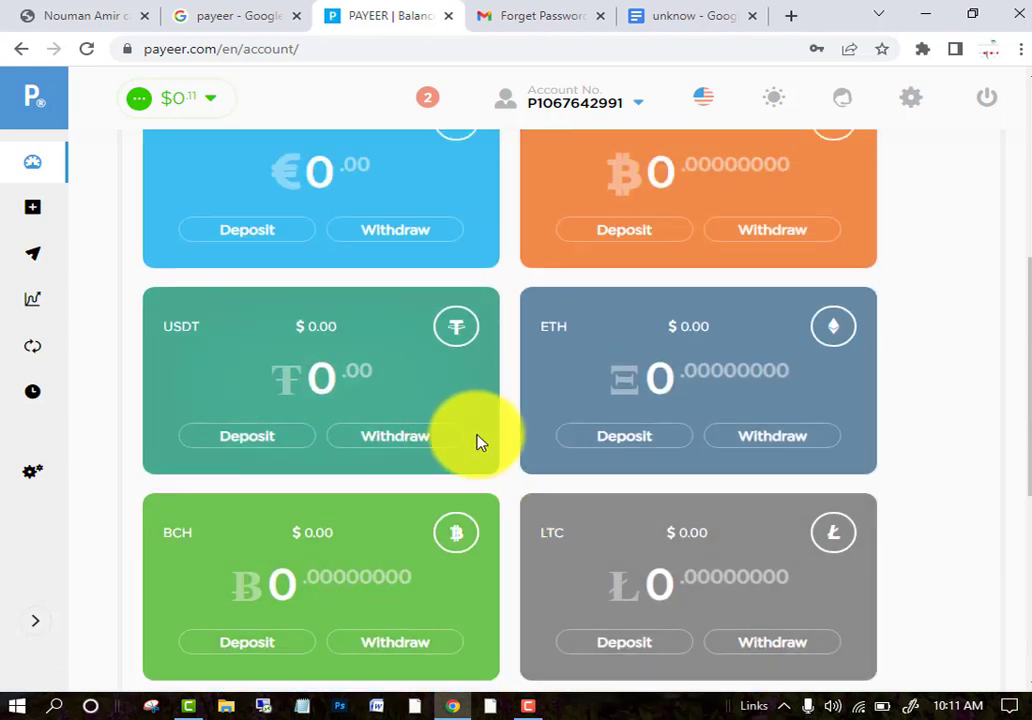
scroll(485, 460, "up", 1)
scroll(492, 474, "up", 5)
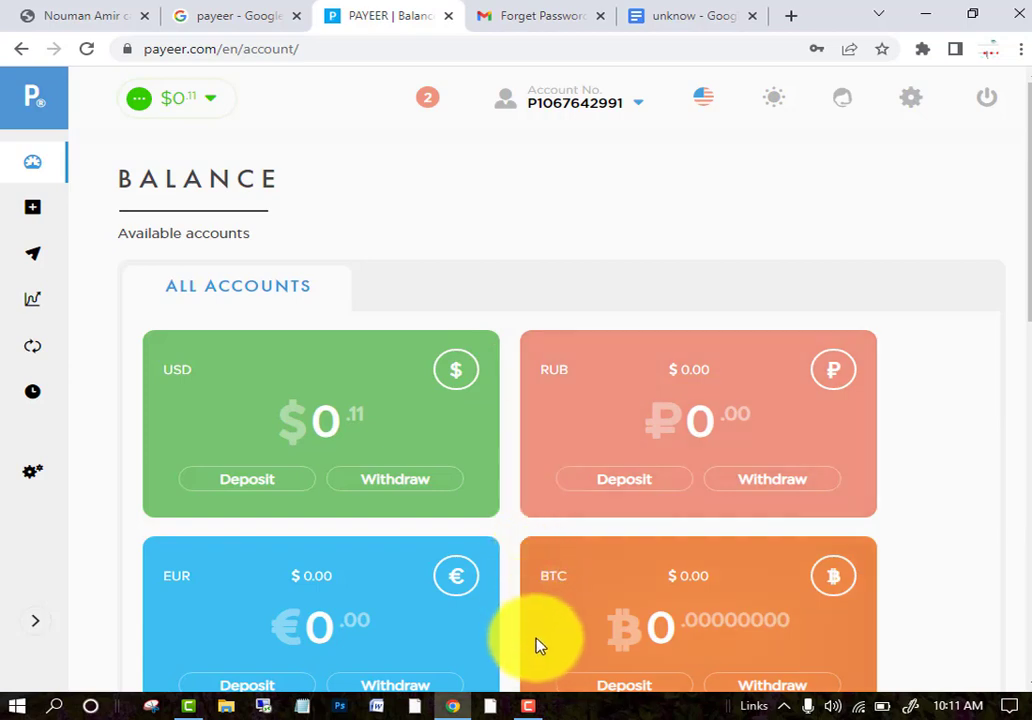
left_click(530, 706)
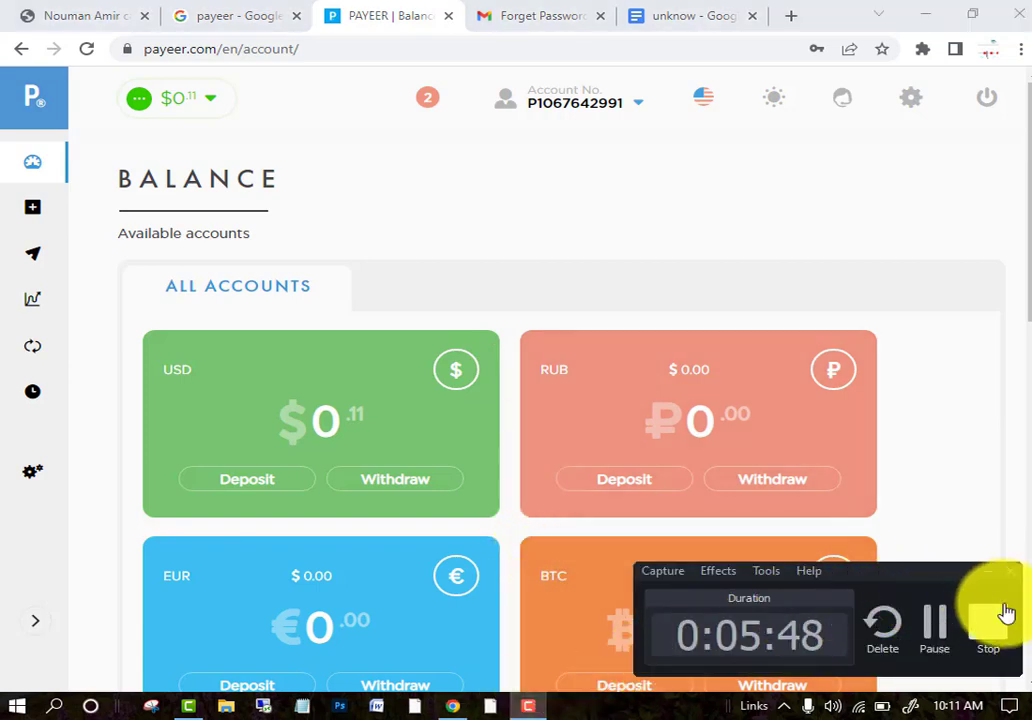